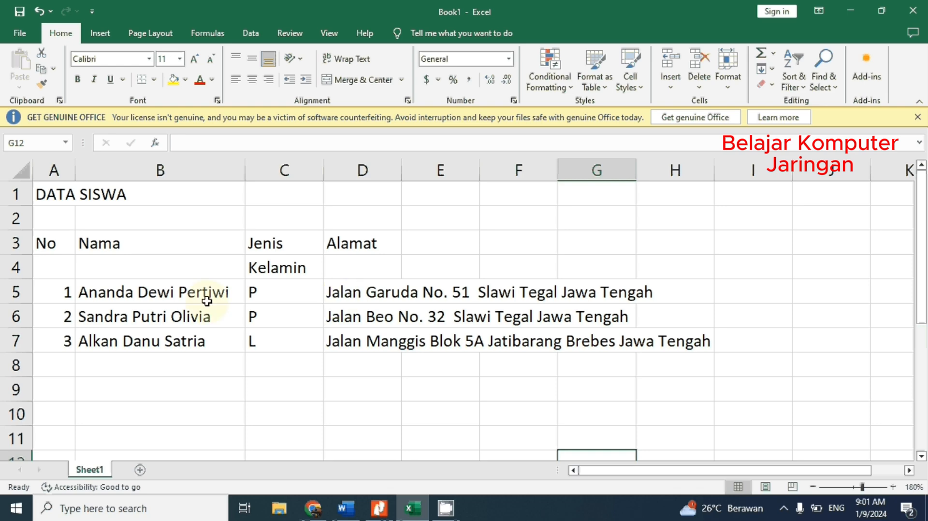
Merge and center the title across A1:D1, and merge the No header over A3:A4 with middle vertical alignment.
left_click_drag(49, 198, 337, 189)
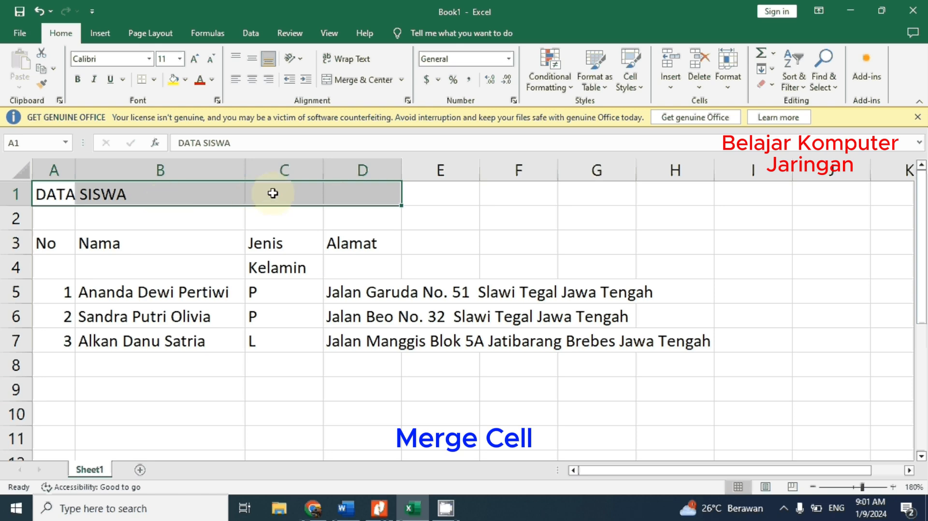
left_click(358, 81)
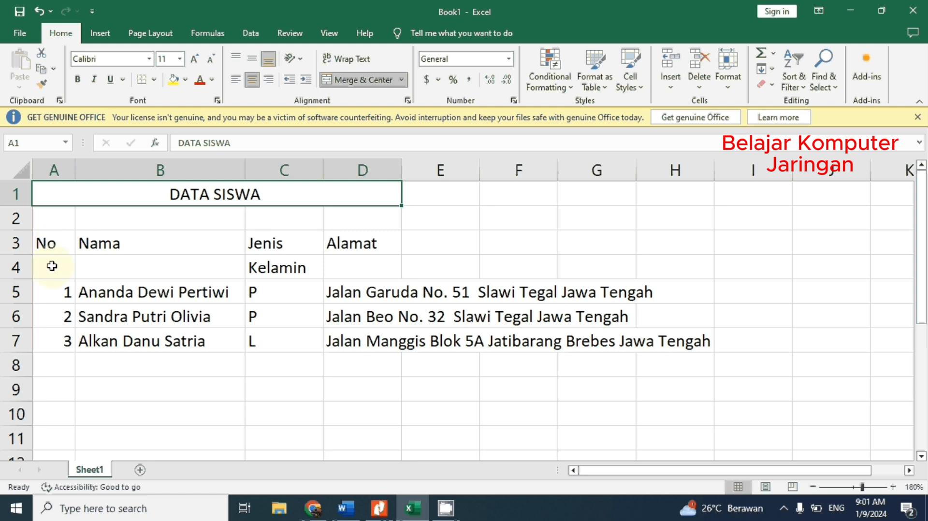
left_click(55, 249)
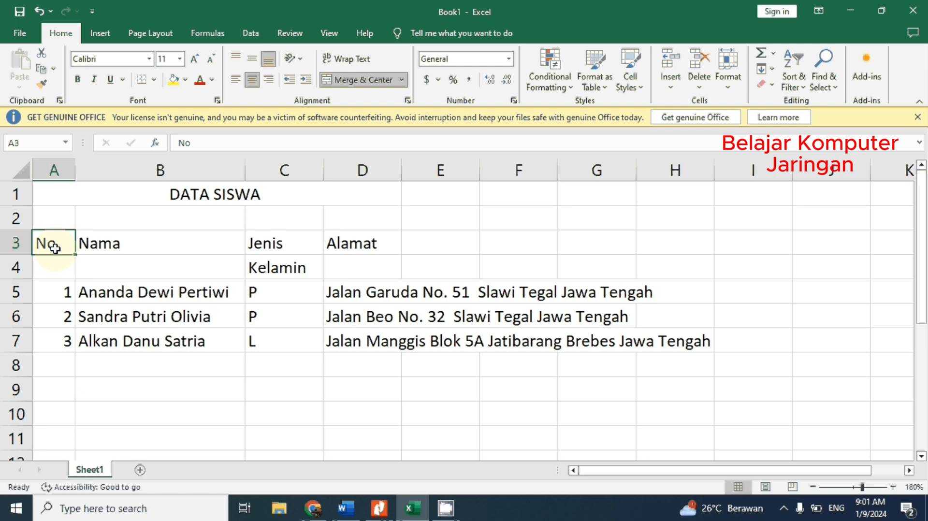
left_click_drag(50, 244, 48, 269)
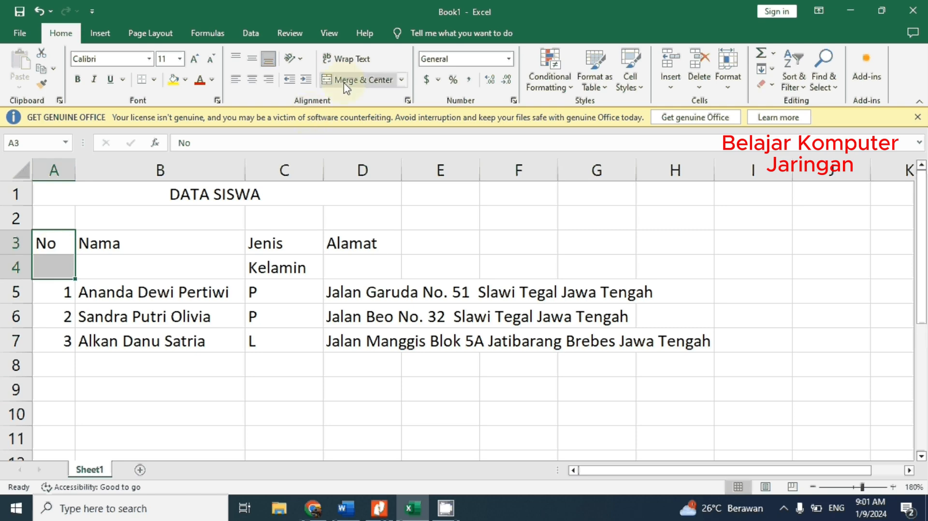
left_click(358, 86)
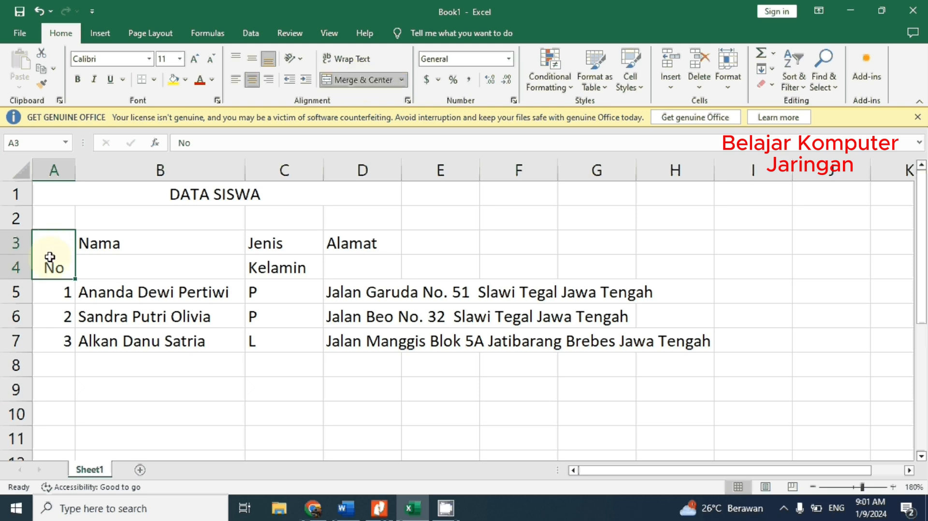
left_click(252, 62)
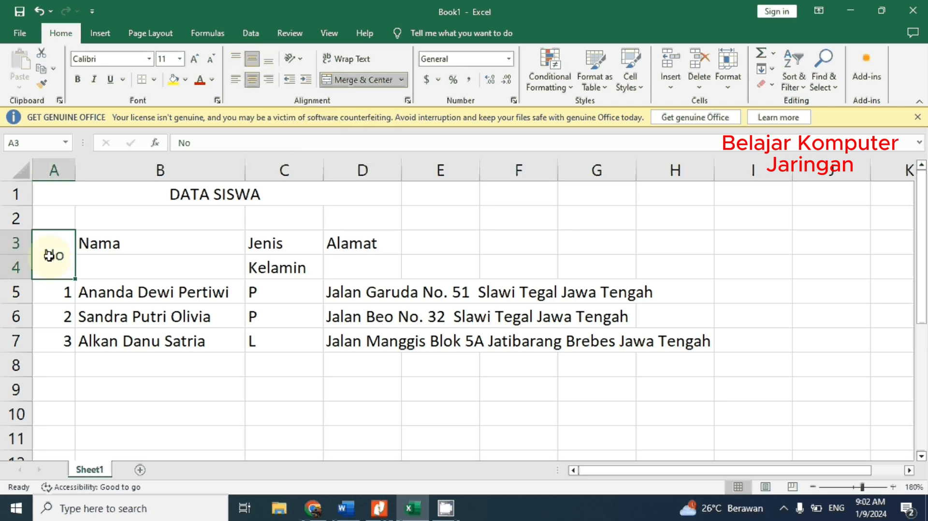
Merge and center the Nama header over B3:B4 and the Alamat header over D3:D4, both with middle vertical alignment.
left_click_drag(139, 241, 133, 268)
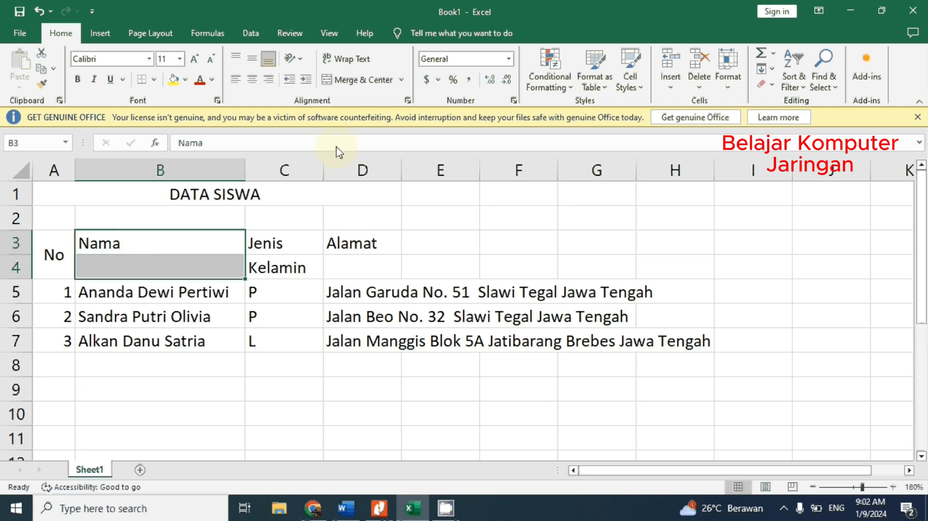
left_click(350, 80)
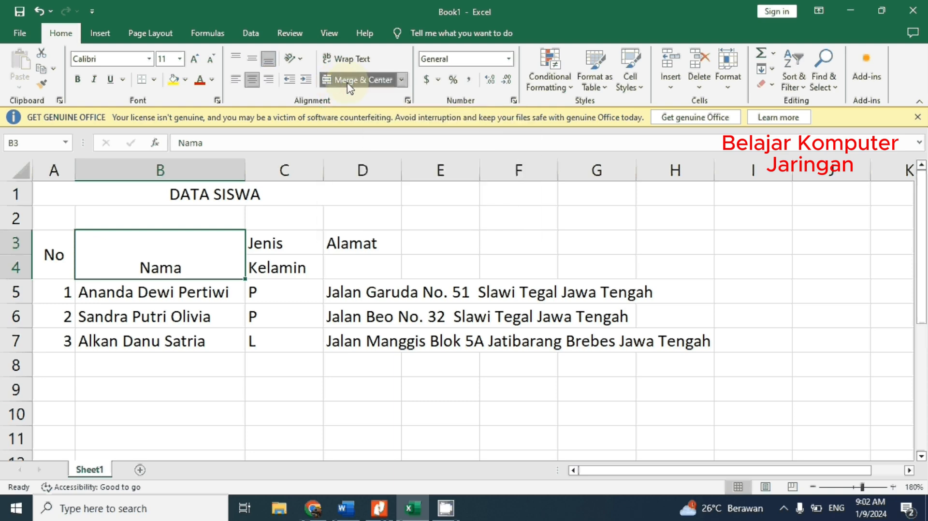
left_click(251, 60)
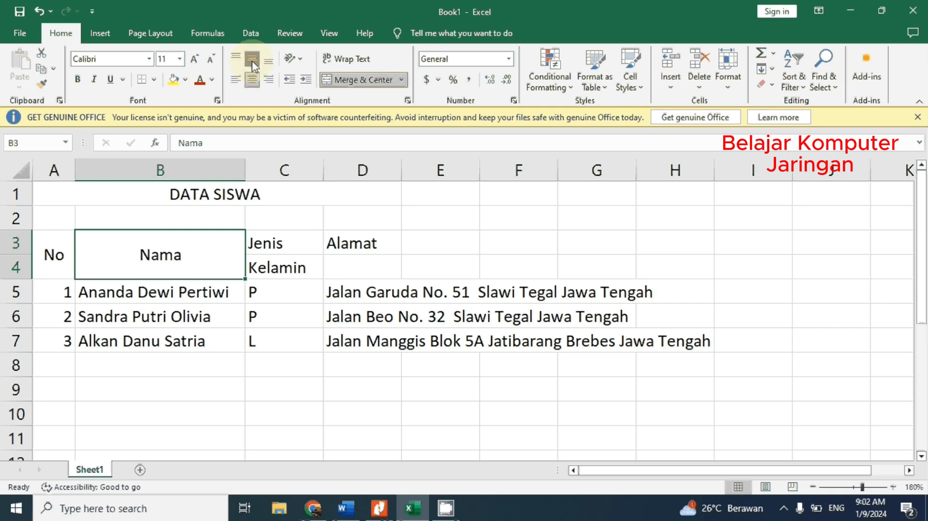
left_click(352, 237)
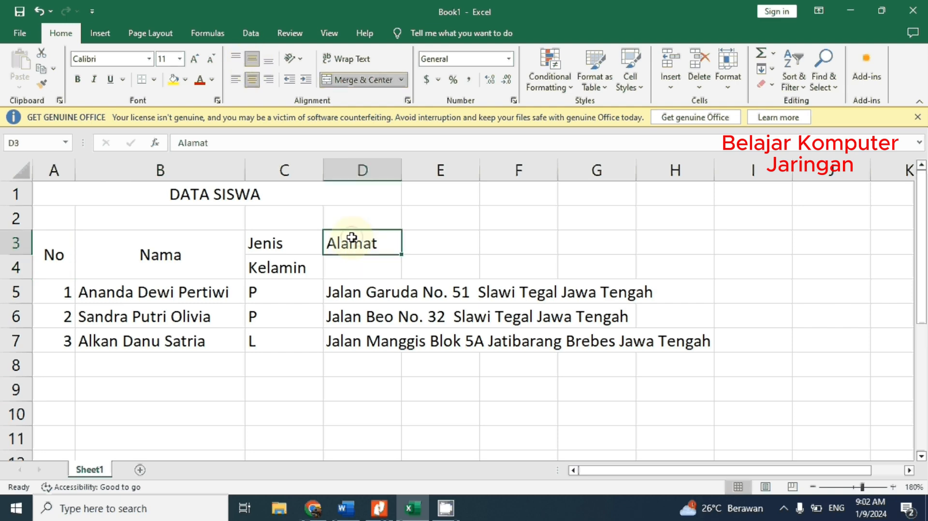
left_click_drag(351, 237, 352, 262)
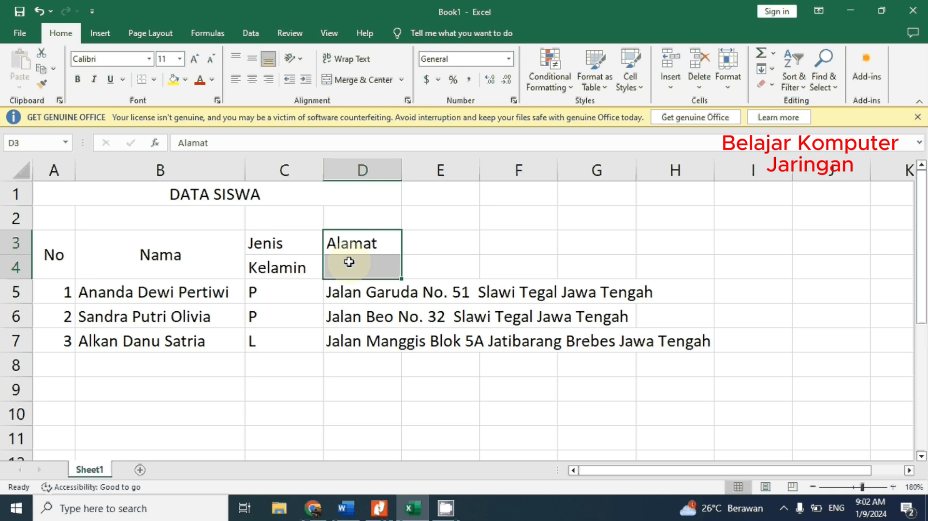
left_click(344, 81)
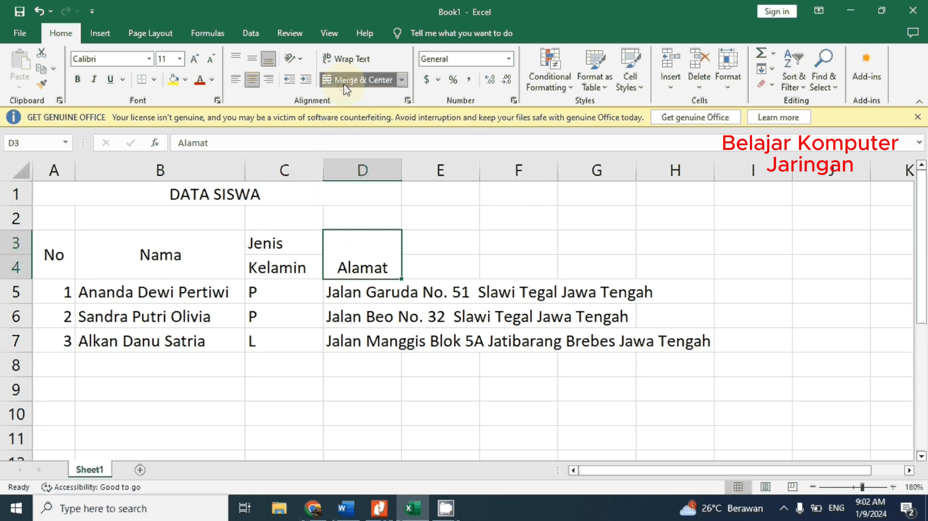
left_click(251, 60)
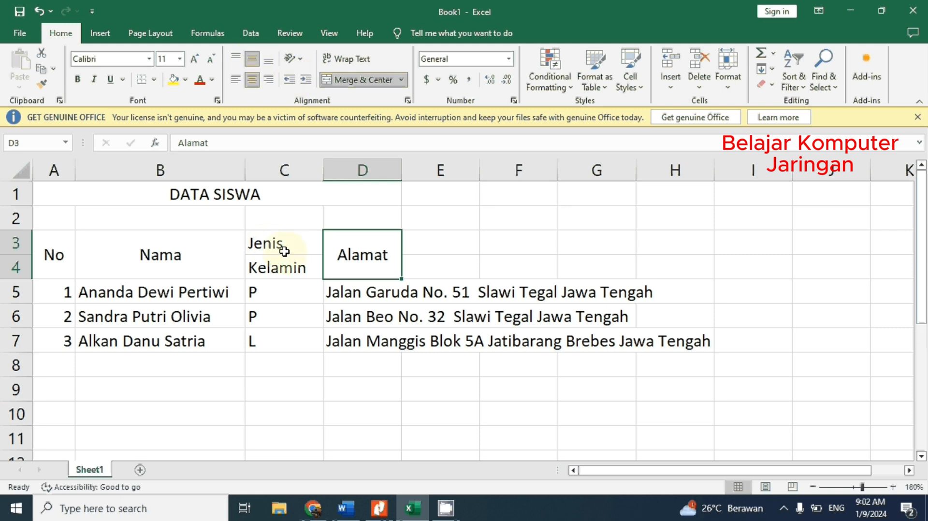
Center the two-row Jenis Kelamin header horizontally in C3:C4 without merging its cells.
left_click_drag(288, 244, 289, 265)
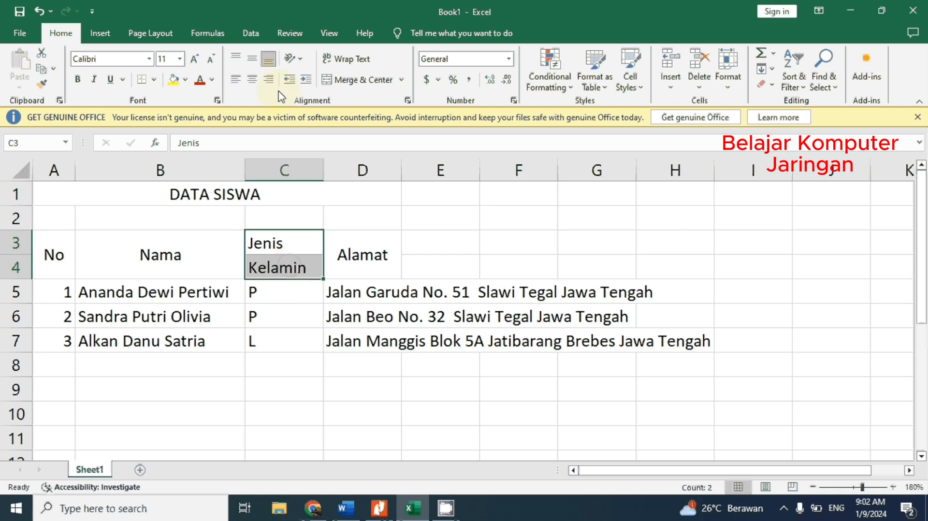
left_click(251, 80)
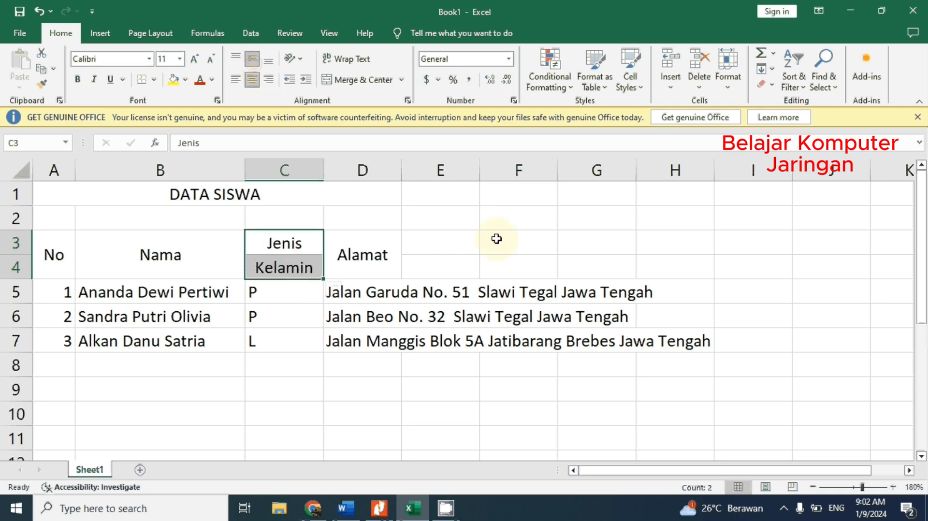
left_click(518, 248)
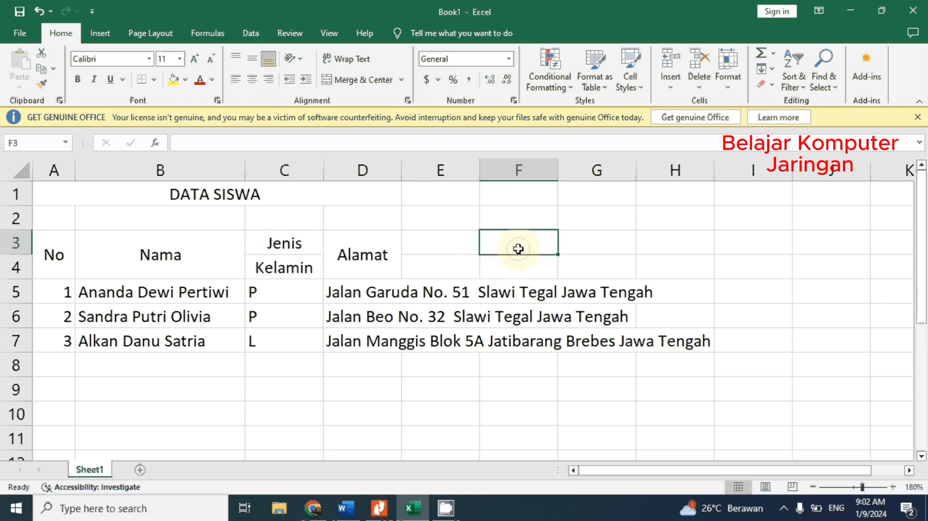
left_click(747, 264)
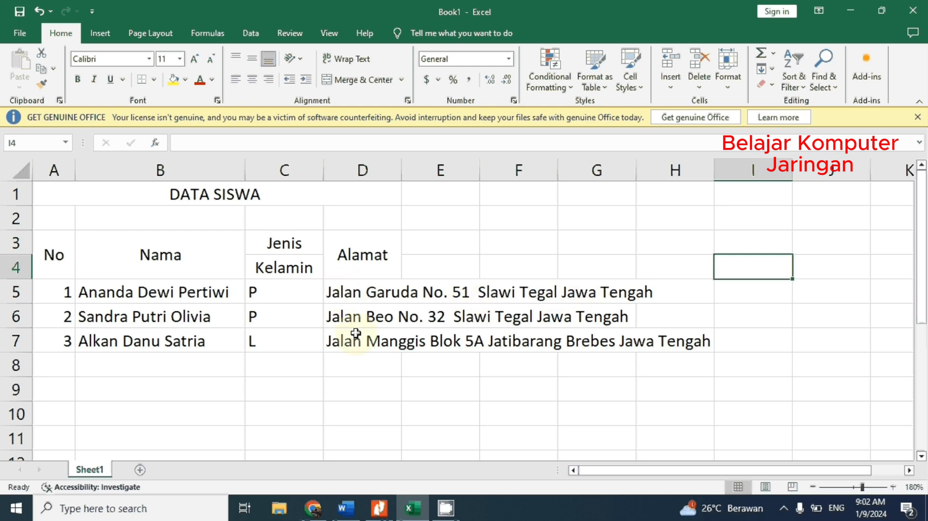
Apply Wrap Text to each of the three address cells, D5, D6 and D7.
left_click(344, 293)
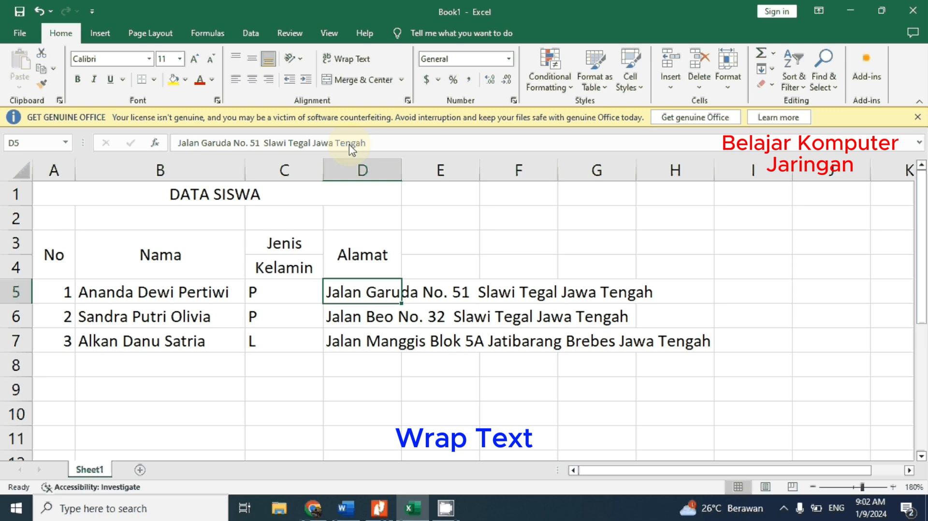
left_click(352, 62)
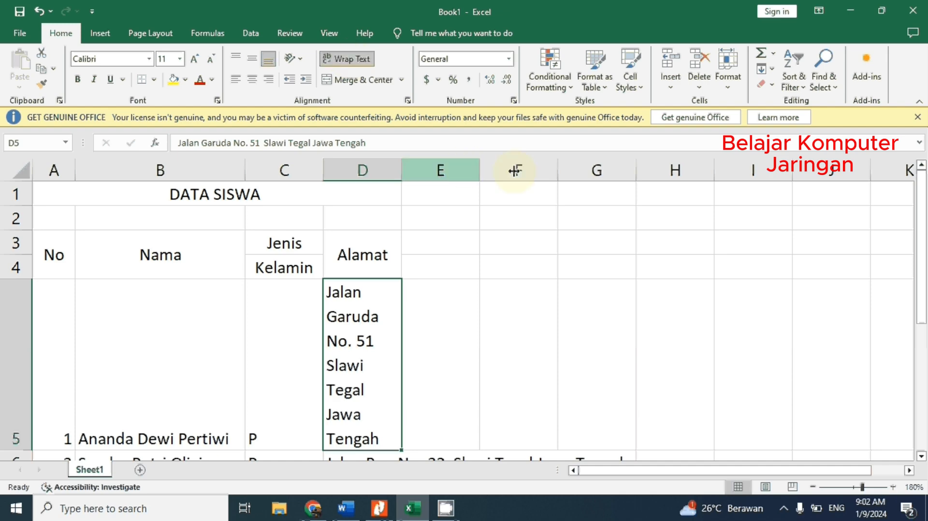
left_click_drag(924, 280, 919, 321)
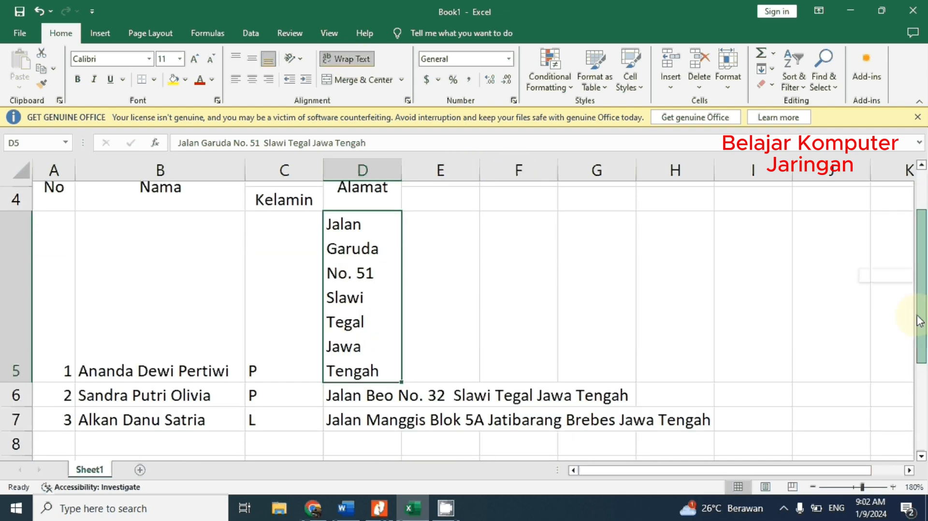
left_click(352, 394)
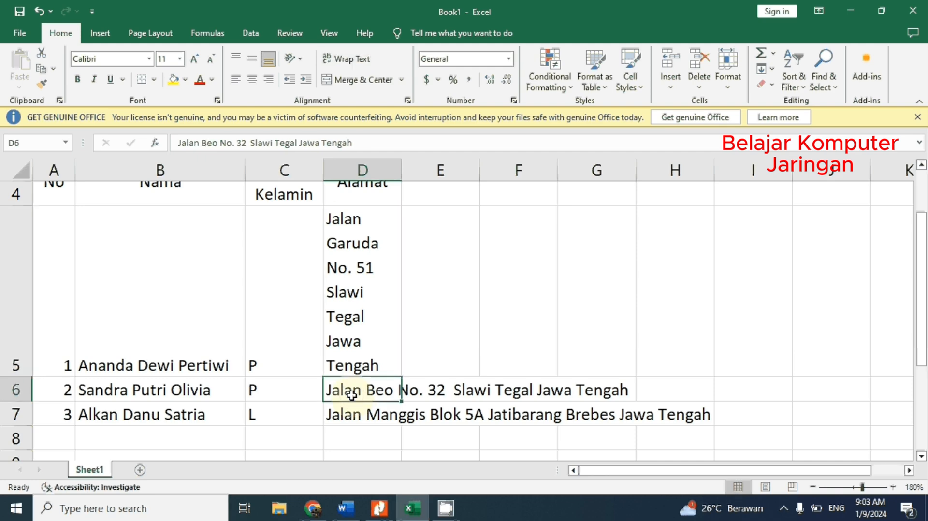
left_click(353, 60)
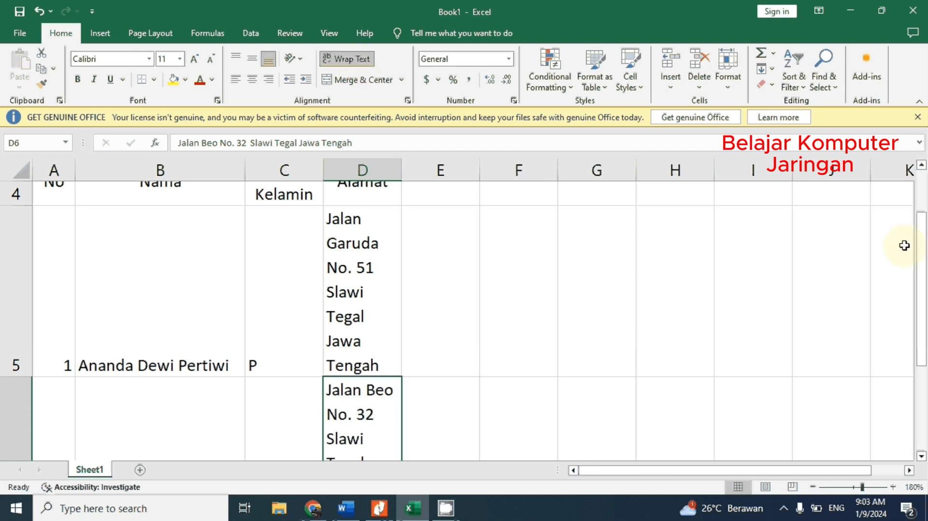
left_click_drag(923, 257, 923, 289)
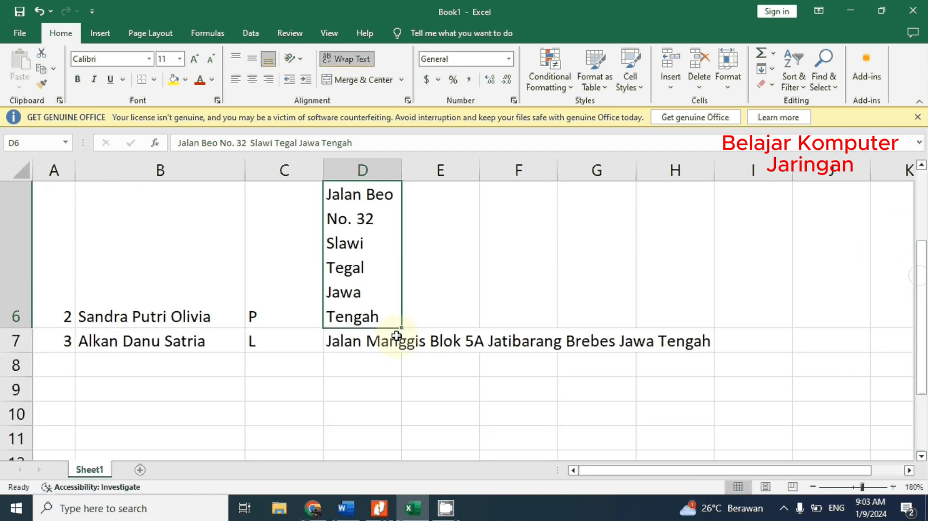
left_click(344, 342)
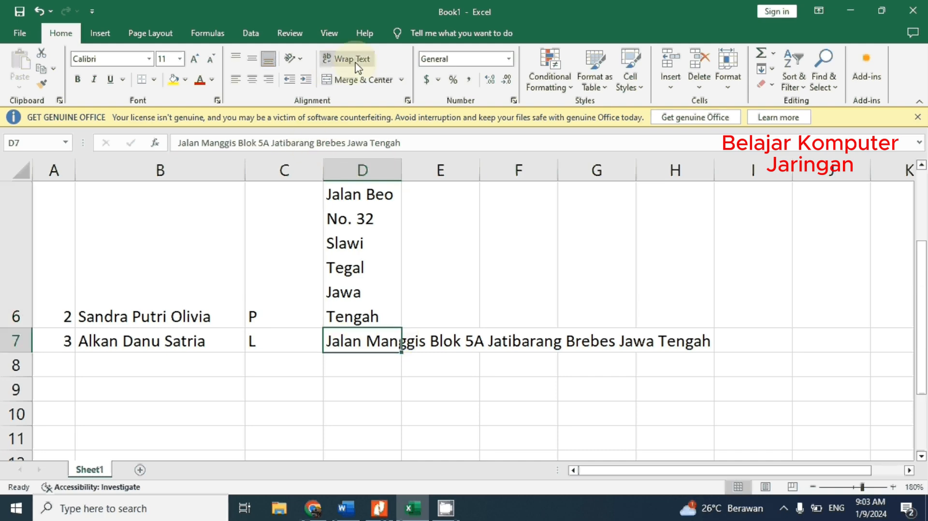
left_click(340, 60)
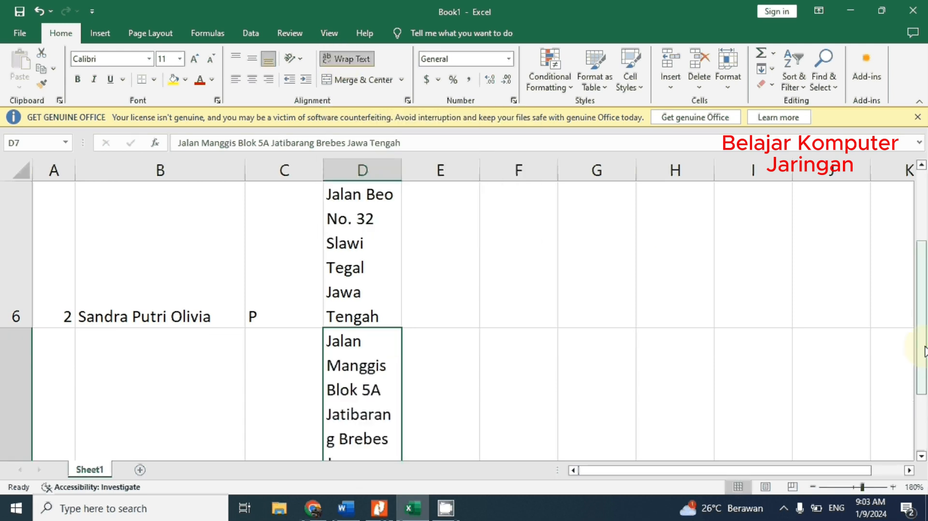
left_click_drag(923, 350, 901, 212)
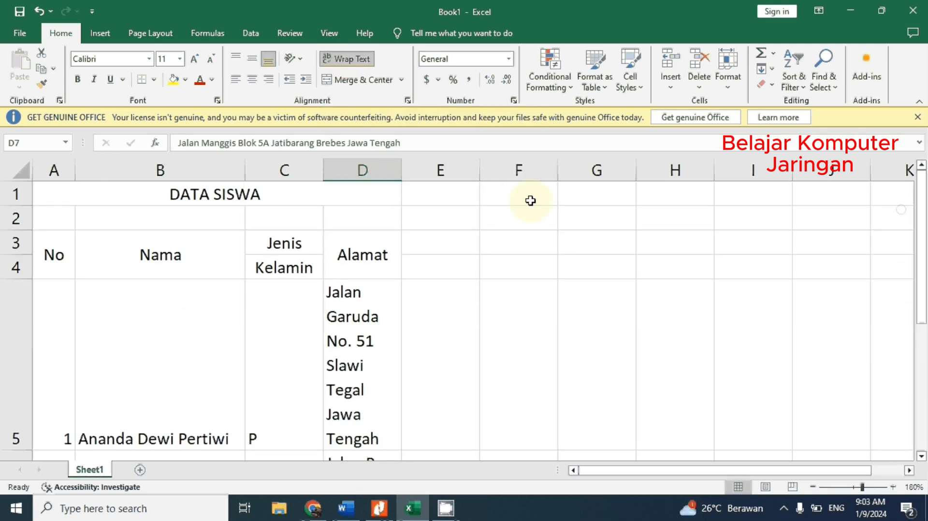
Widen the Alamat column (D) by a little under half so the wrapped addresses take fewer lines.
left_click_drag(400, 169, 433, 178)
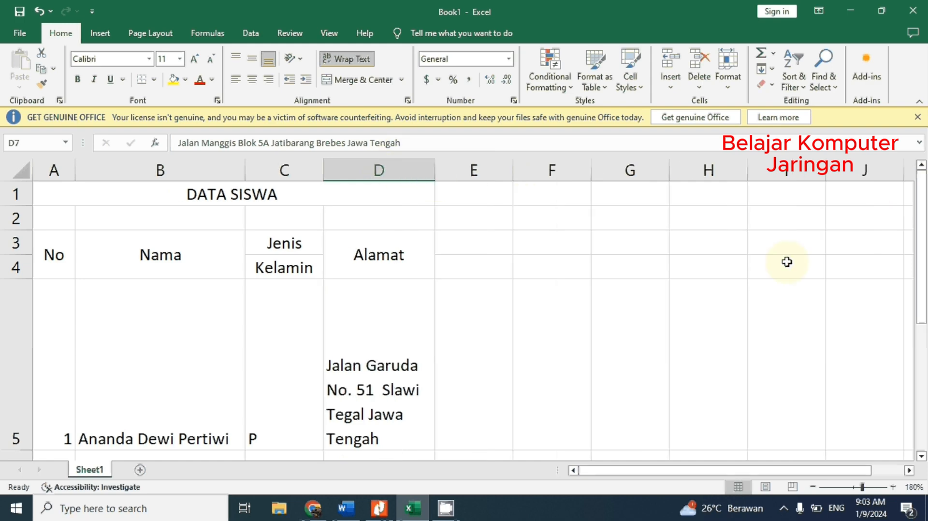
left_click_drag(921, 242, 902, 255)
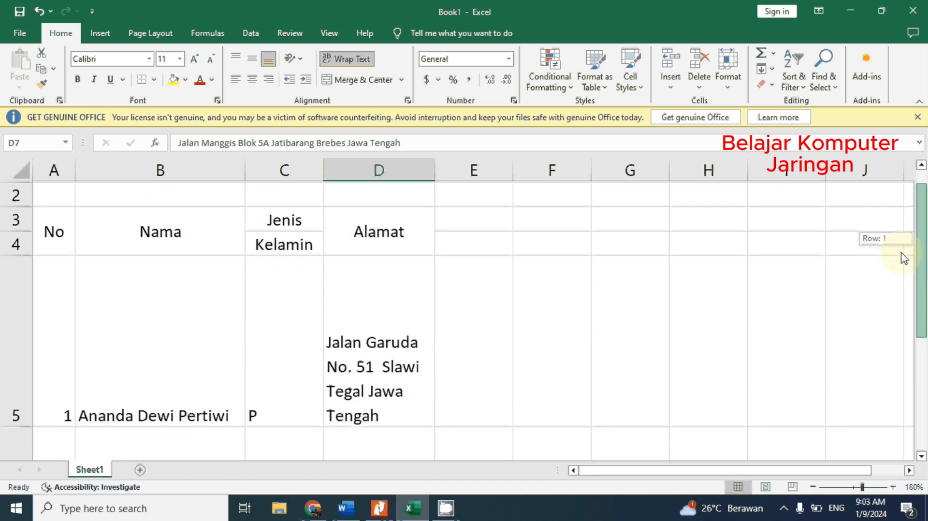
left_click(381, 308)
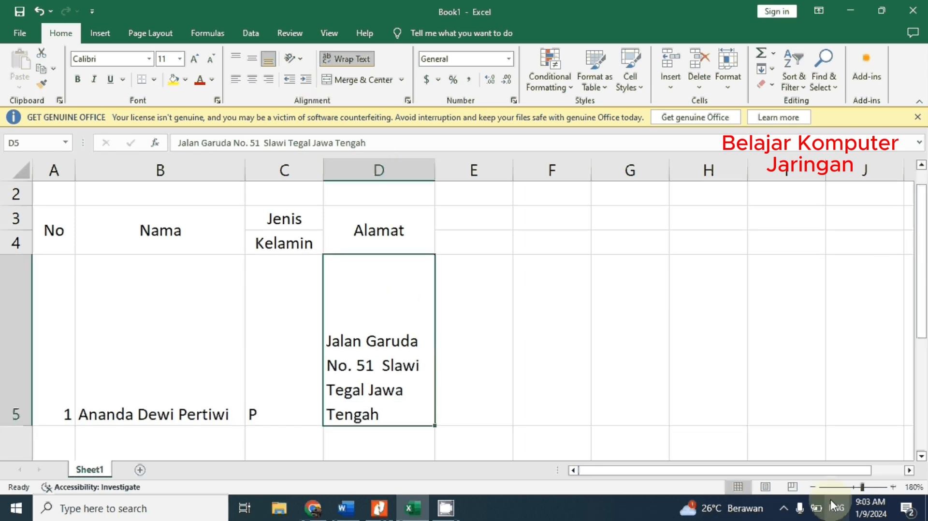
Top-align all cells of the three student data rows, A5:D7.
left_click(812, 487)
left_click(811, 486)
left_click(810, 486)
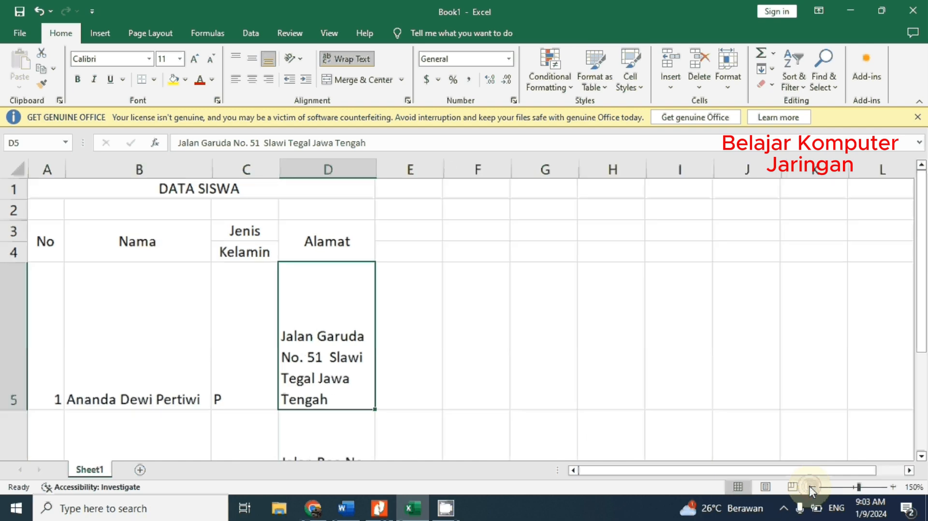
left_click(810, 486)
left_click(810, 487)
left_click(810, 487)
left_click(811, 487)
left_click(810, 487)
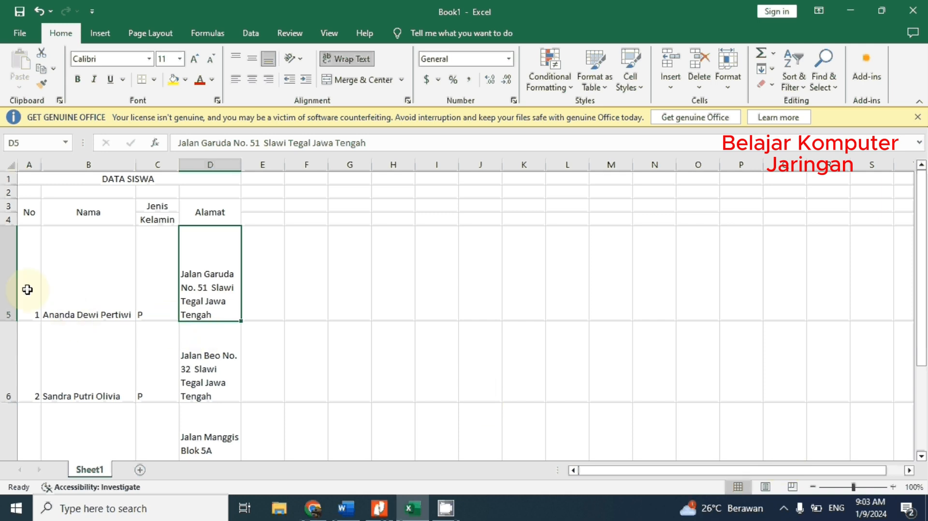
left_click(27, 289)
left_click(82, 292)
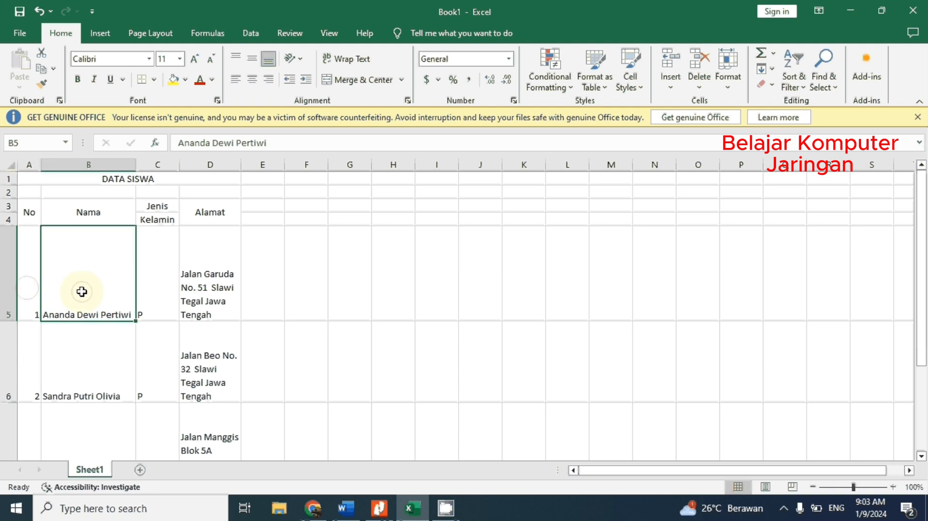
left_click_drag(29, 281, 218, 296)
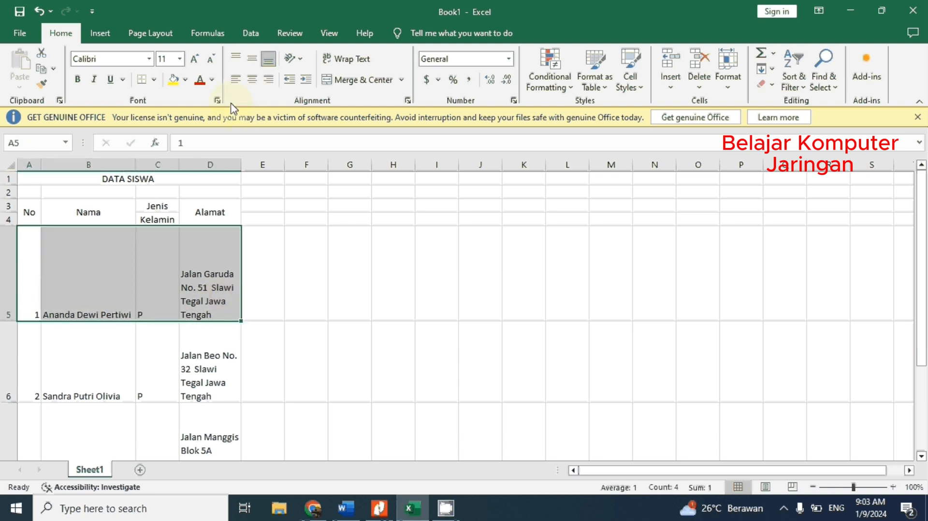
left_click(235, 59)
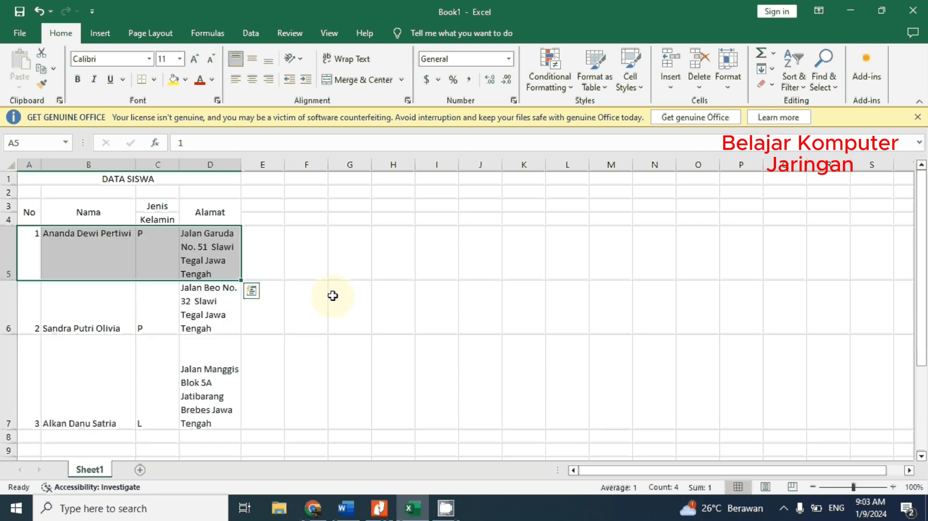
left_click_drag(31, 316, 193, 348)
left_click(236, 58)
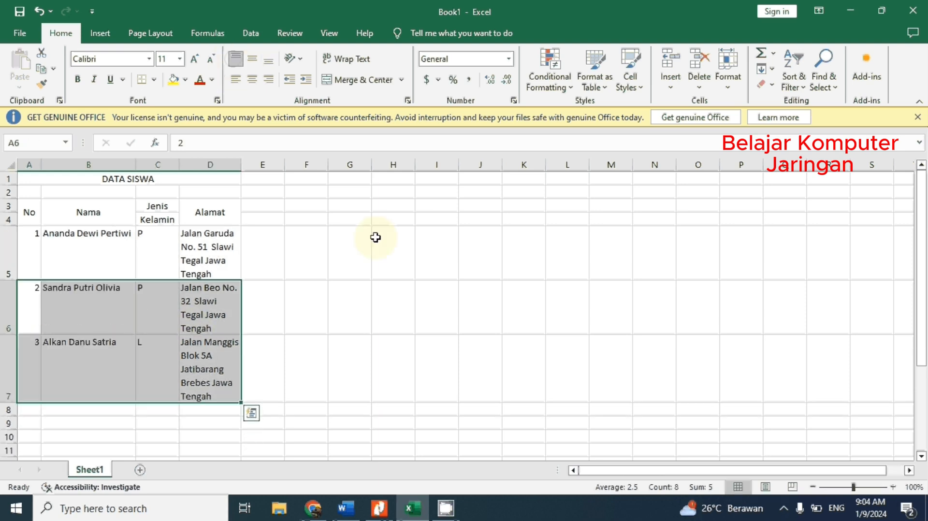
Center the row numbers in the No column, A5:A7, both horizontally and vertically.
left_click(404, 341)
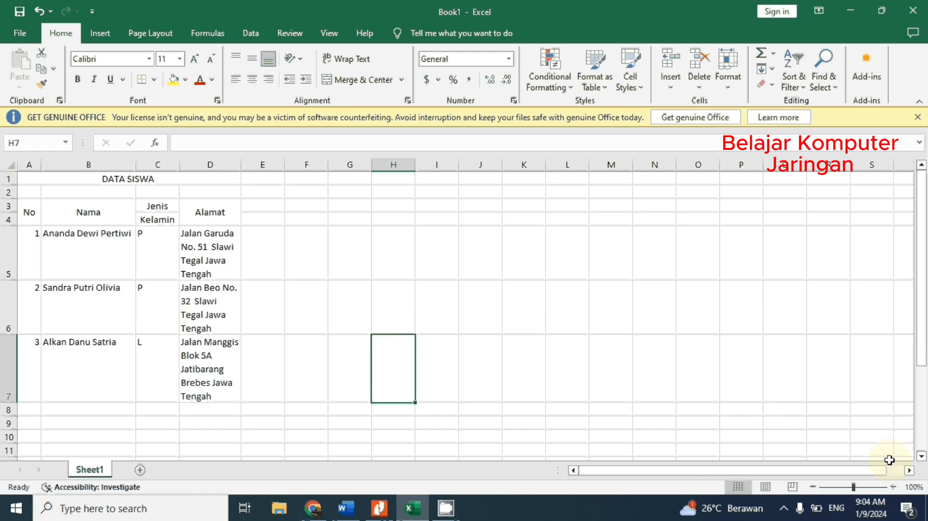
left_click(894, 490)
left_click(894, 491)
left_click(894, 491)
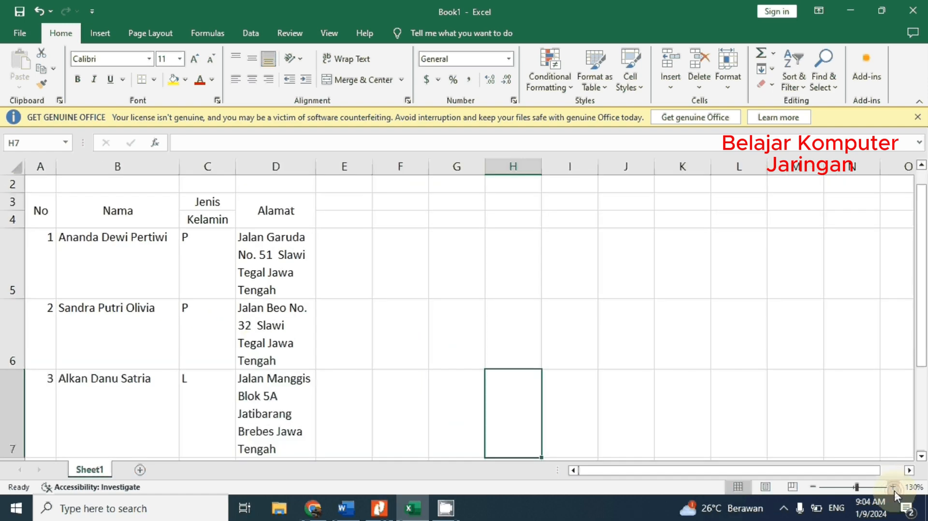
left_click(893, 491)
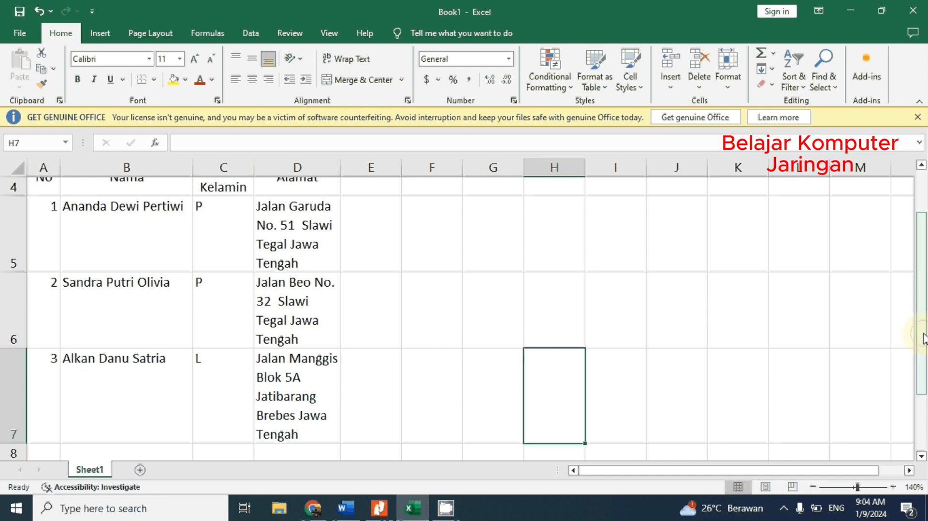
left_click_drag(923, 338, 922, 330)
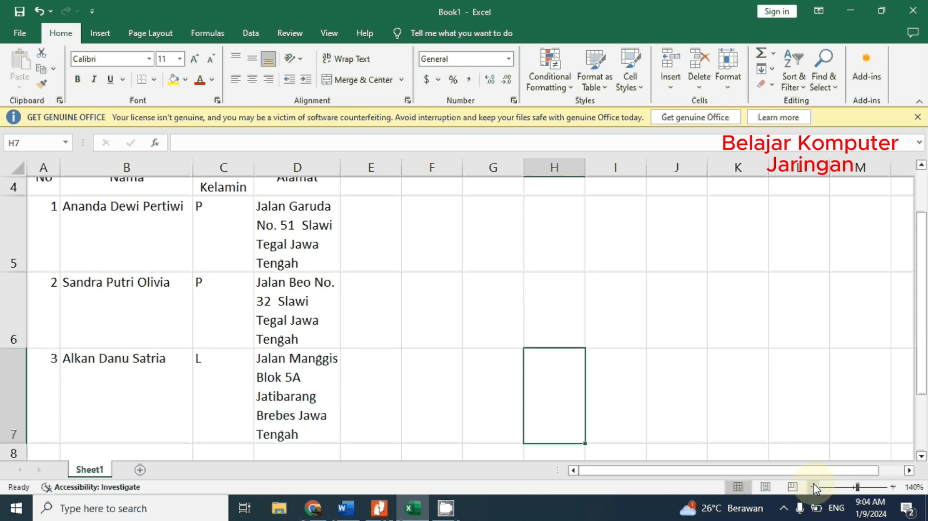
left_click(813, 487)
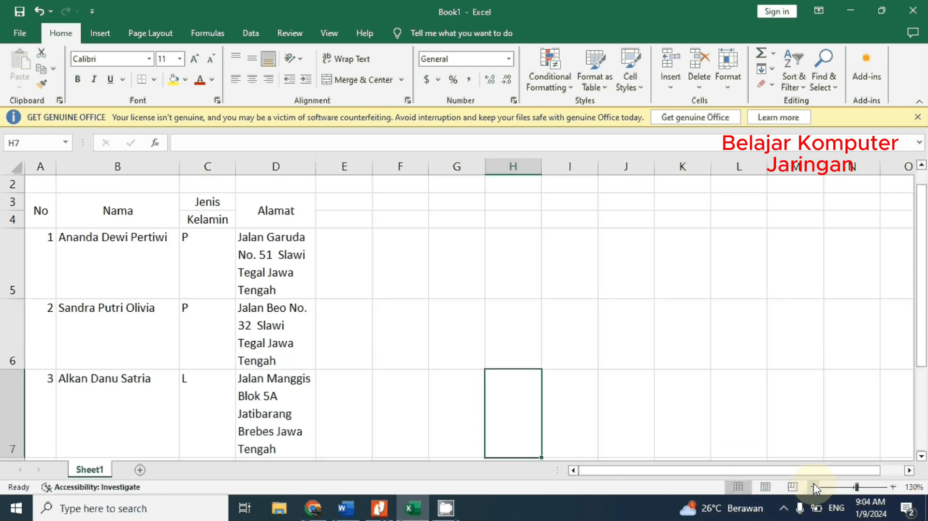
left_click(813, 487)
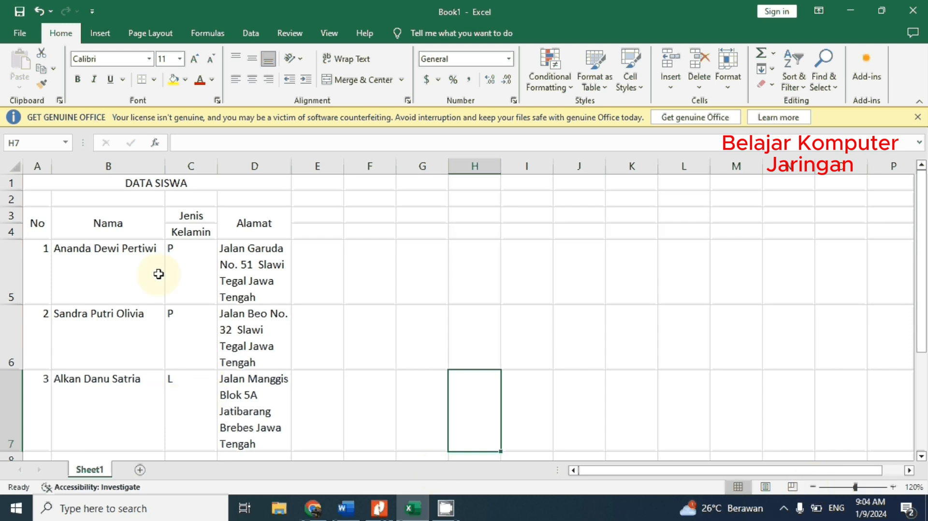
left_click_drag(47, 269, 39, 385)
left_click(251, 77)
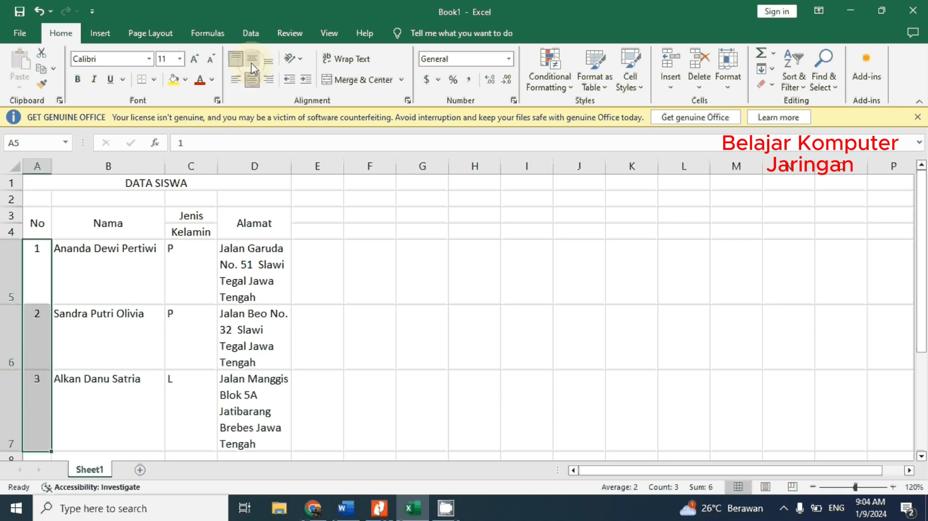
left_click(252, 60)
Center the P and L gender entries in C5:C7 both horizontally and vertically.
left_click_drag(197, 265, 190, 378)
left_click(252, 79)
left_click(250, 62)
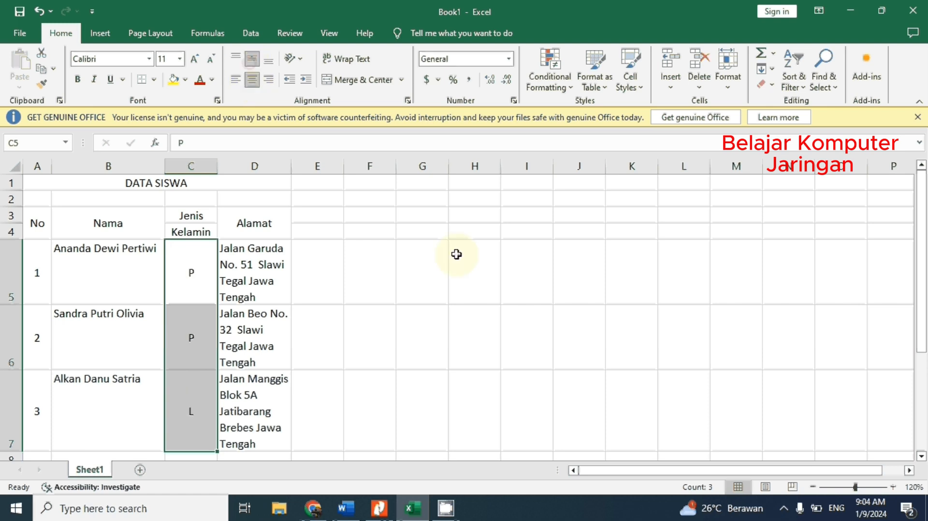
left_click(455, 255)
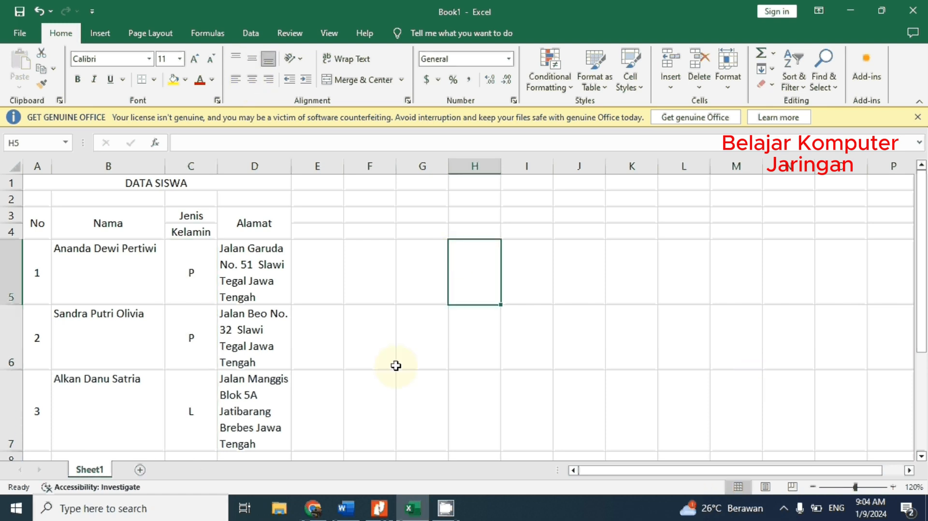
Apply All Borders to the whole student table, A3:D7, including the header rows.
left_click_drag(32, 218, 248, 434)
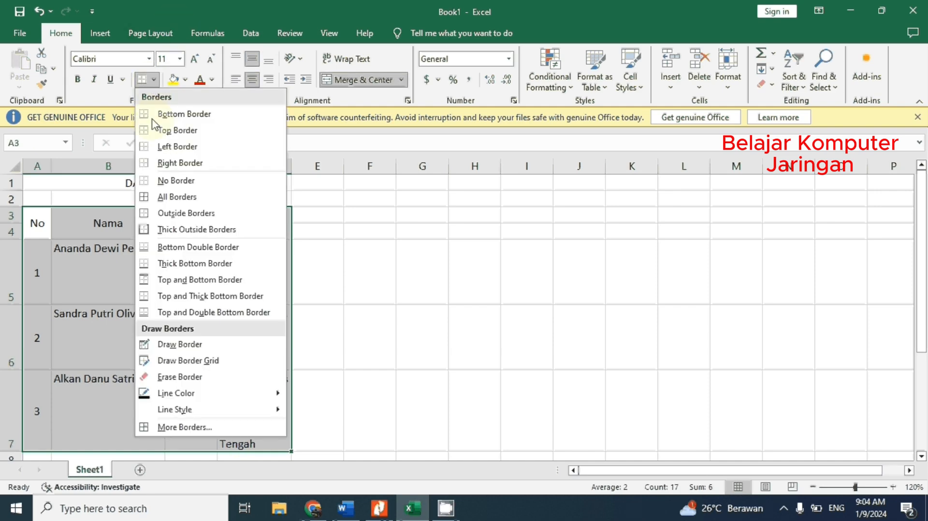
left_click(179, 197)
left_click(451, 292)
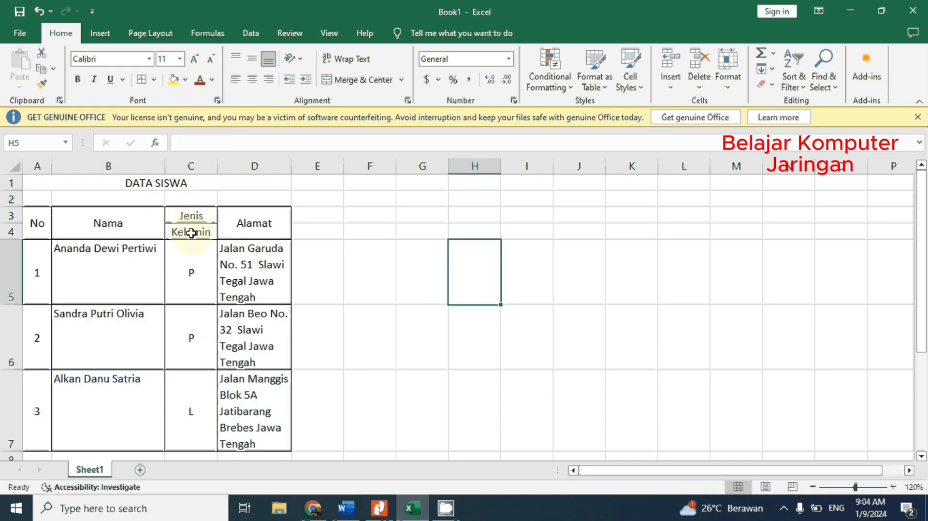
Clear the borders of the Jenis Kelamin header cells C3:C4 and apply only Outside Borders around the pair.
left_click_drag(197, 216, 192, 231)
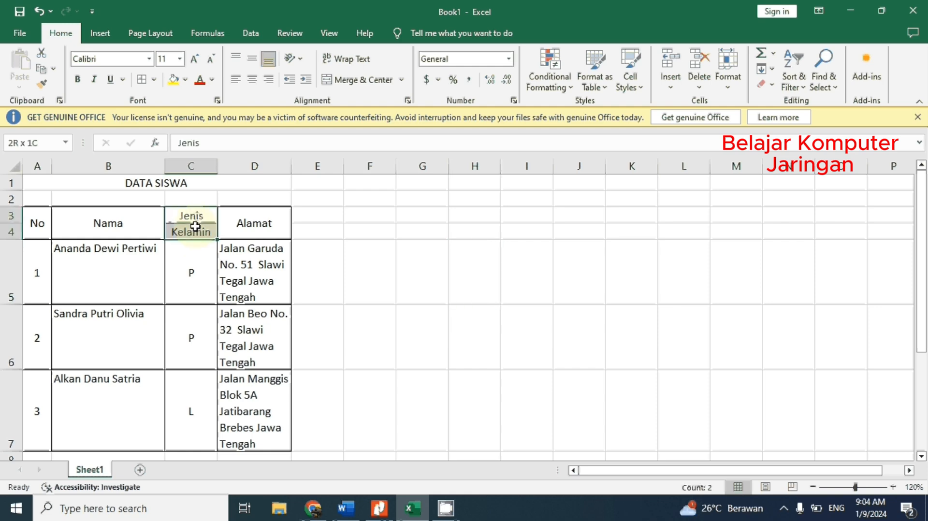
left_click(154, 80)
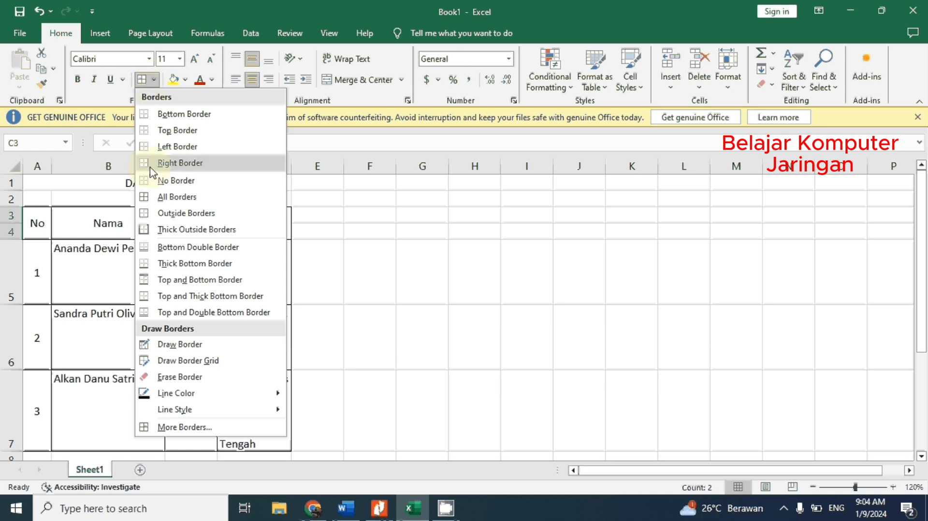
left_click(153, 181)
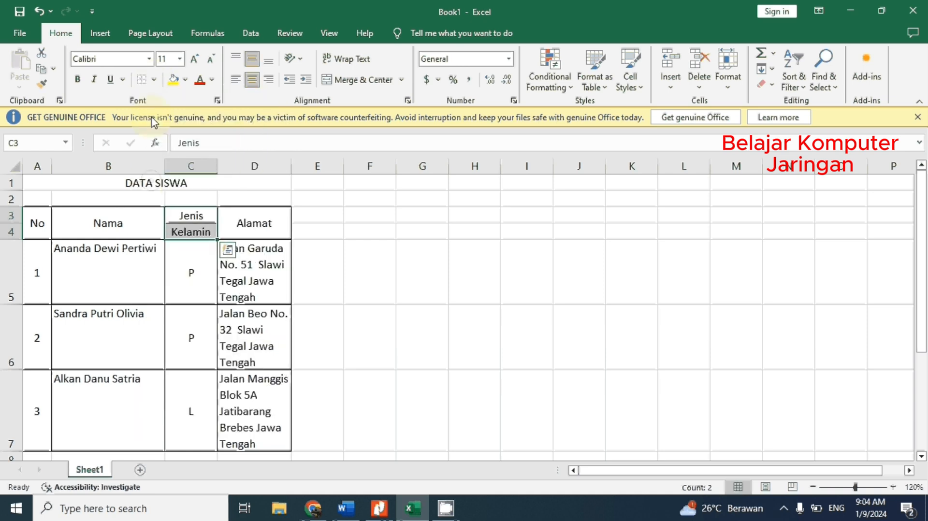
left_click(154, 79)
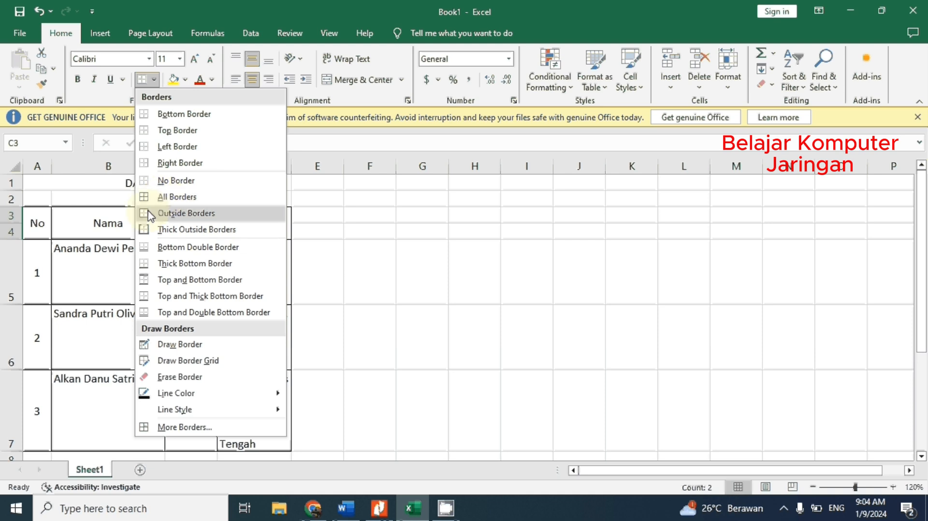
left_click(149, 215)
left_click(467, 322)
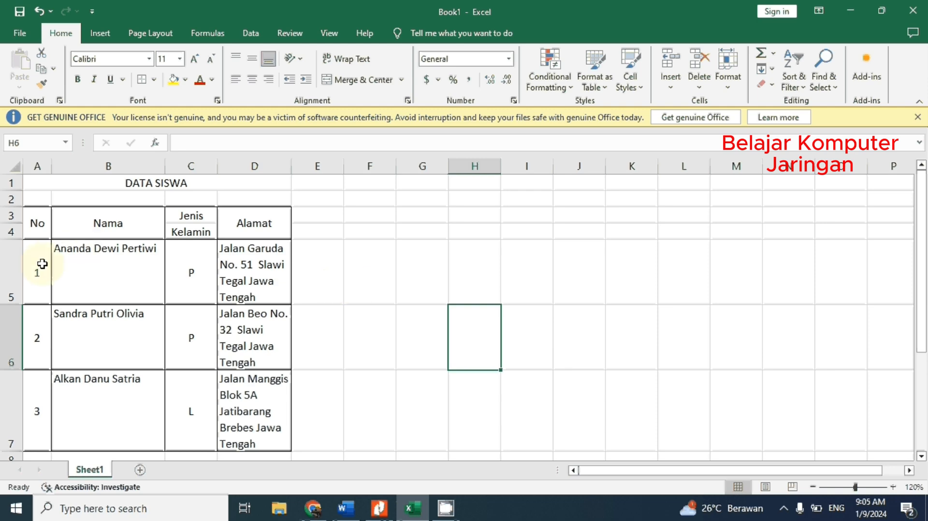
Left-align the three student names in B5:B7 horizontally and middle-align them vertically.
left_click_drag(91, 251, 99, 374)
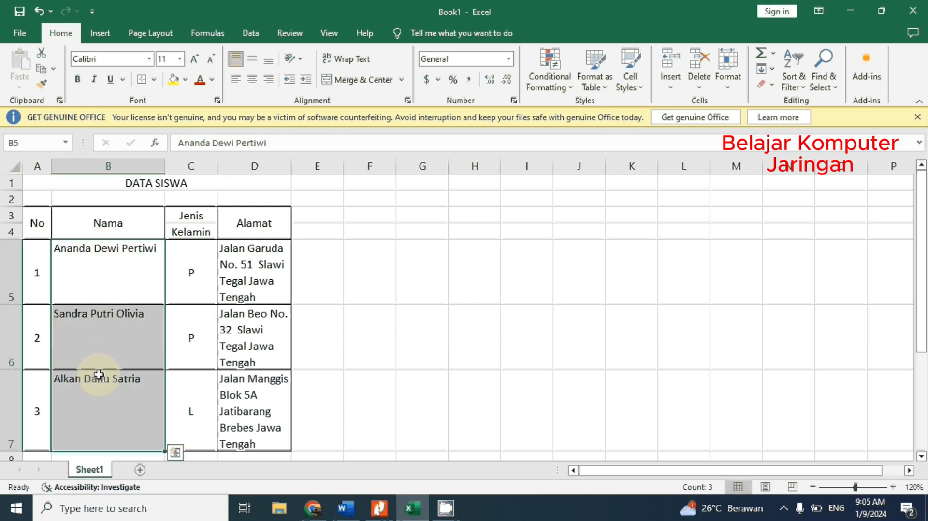
left_click(251, 80)
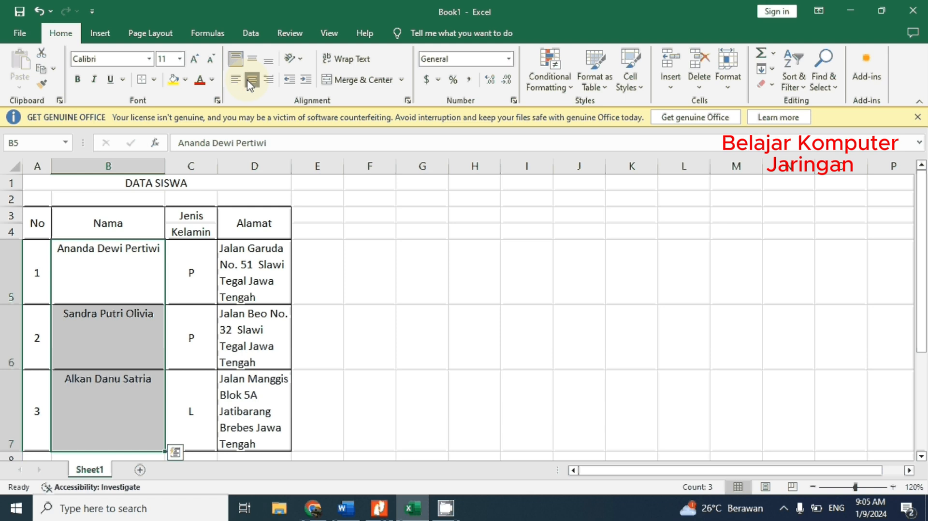
left_click(235, 81)
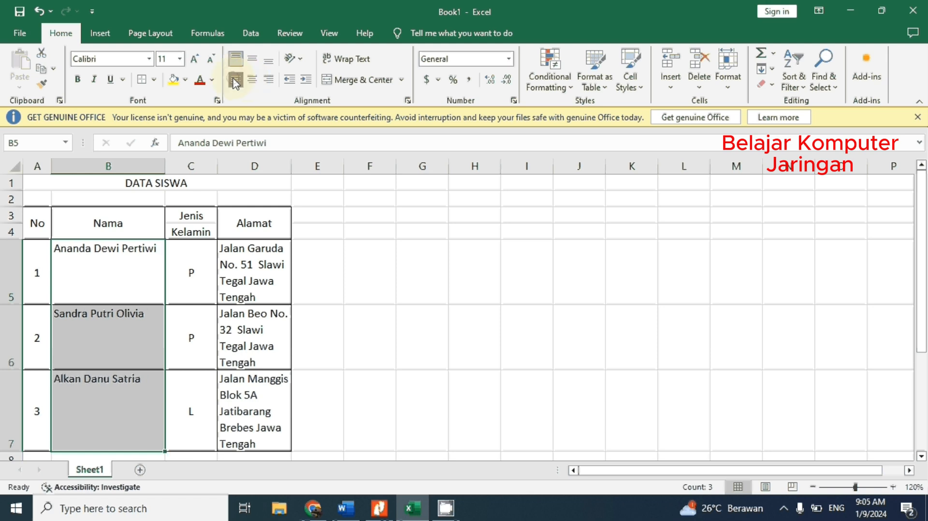
left_click(252, 58)
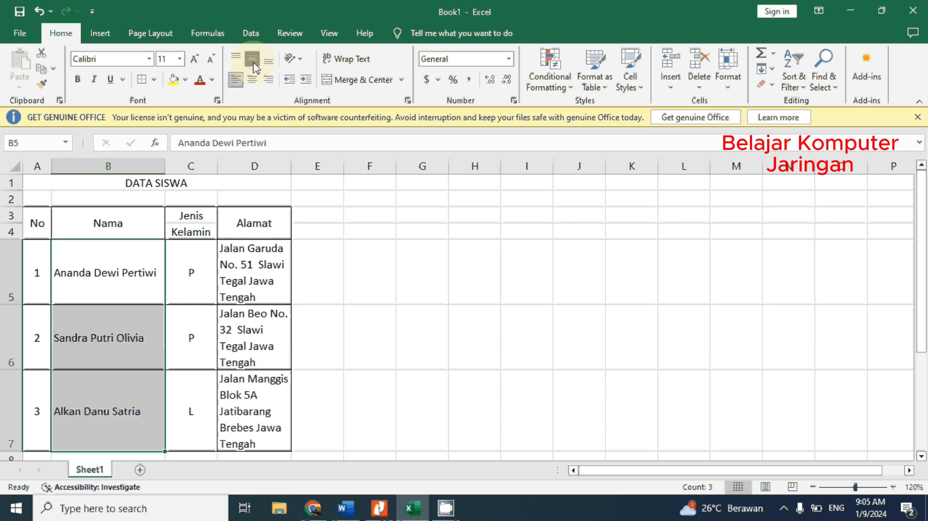
left_click(447, 280)
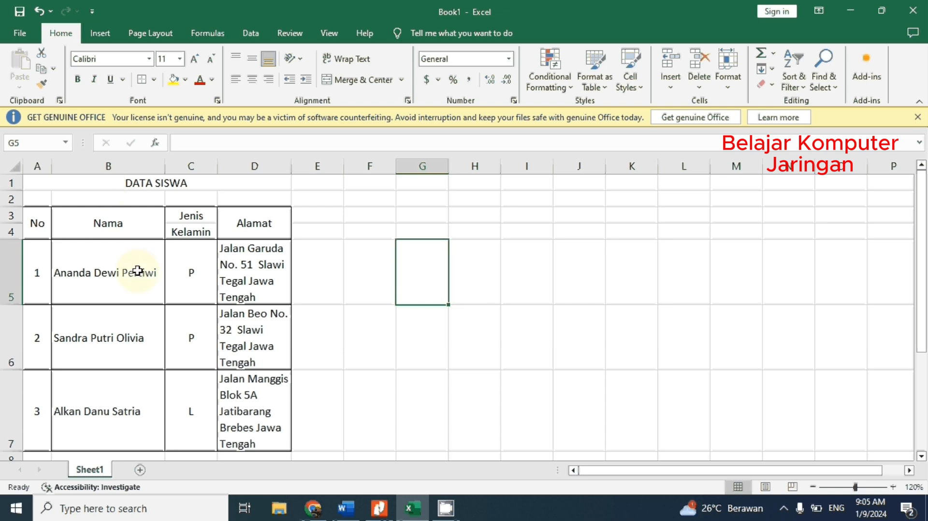
Turn Wrap Text off and back on for the first student's address in D5.
left_click(248, 261)
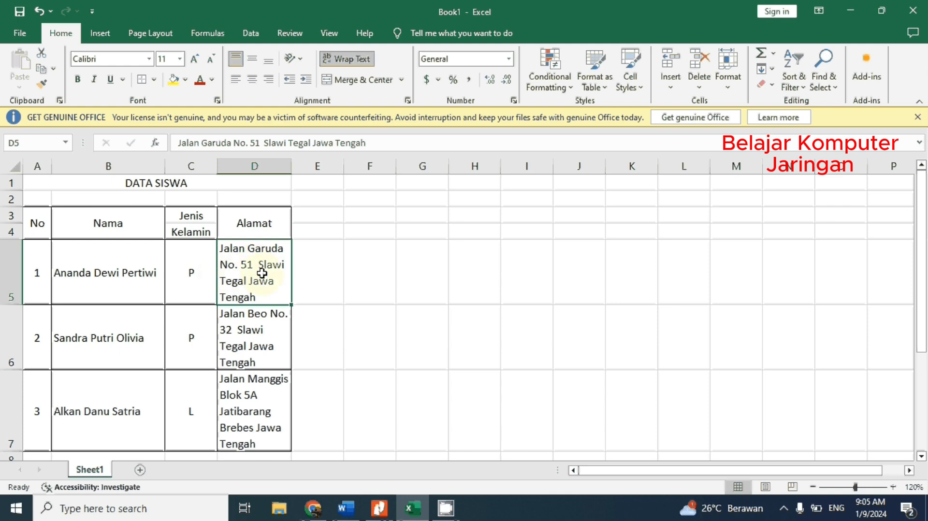
left_click(347, 60)
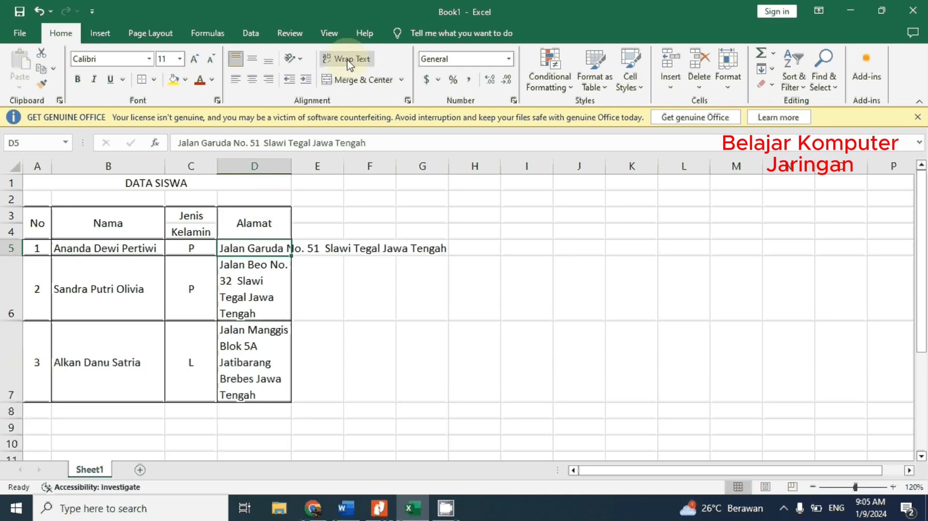
left_click(348, 63)
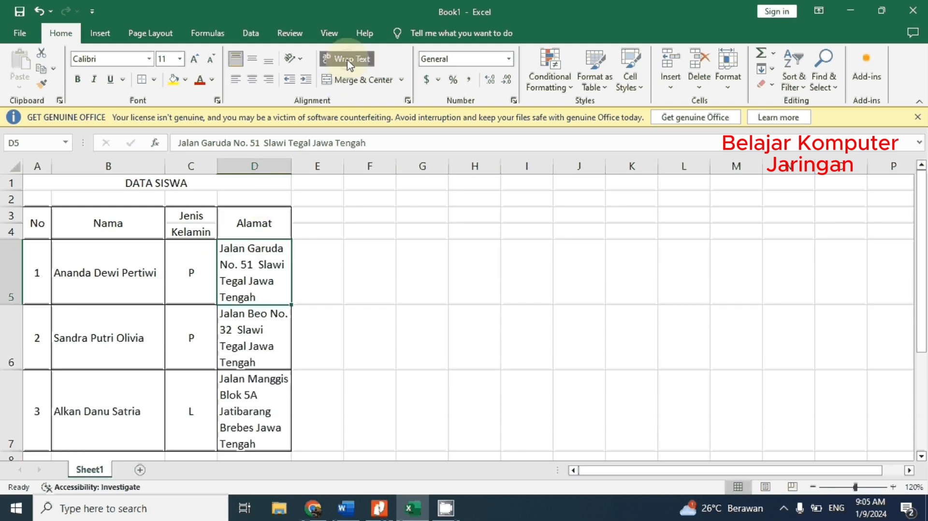
left_click(351, 290)
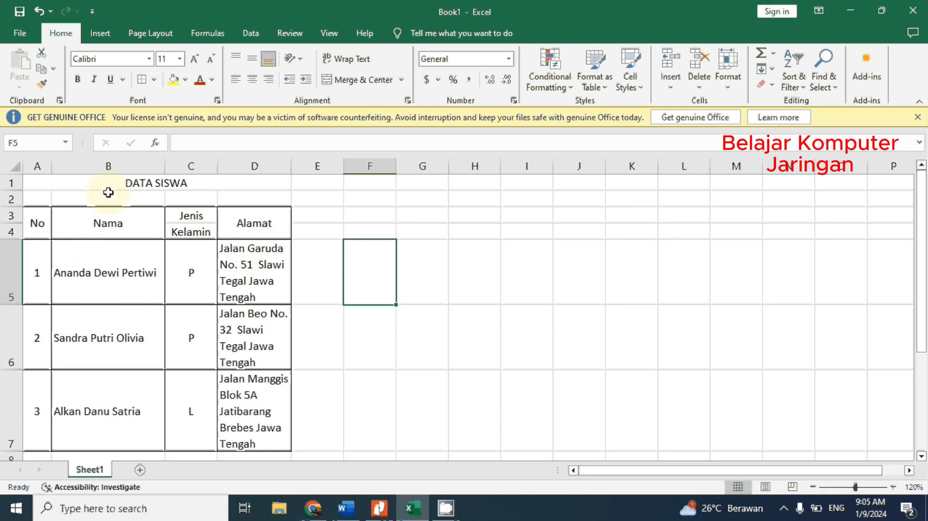
Make the DATA SISWA title and the table header cells A3:D4 bold.
left_click(124, 183)
left_click(78, 80)
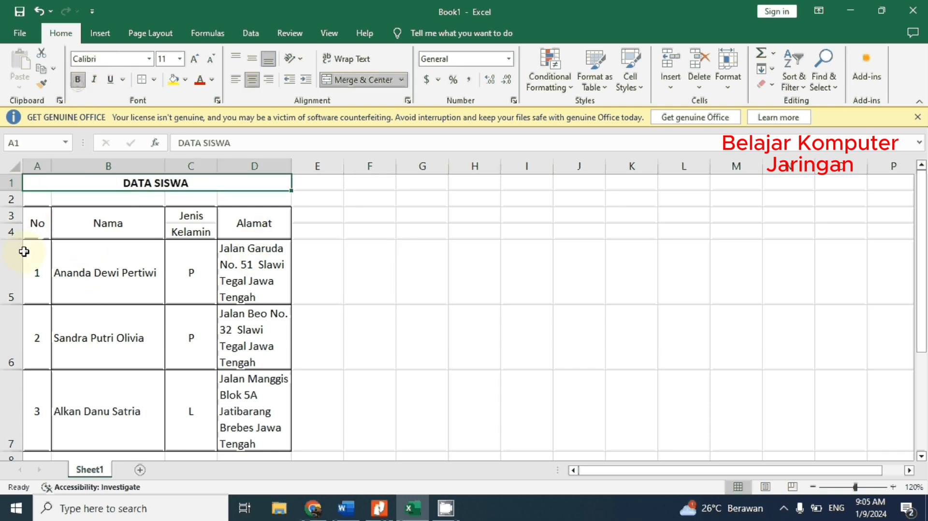
left_click_drag(33, 225, 275, 228)
left_click(77, 80)
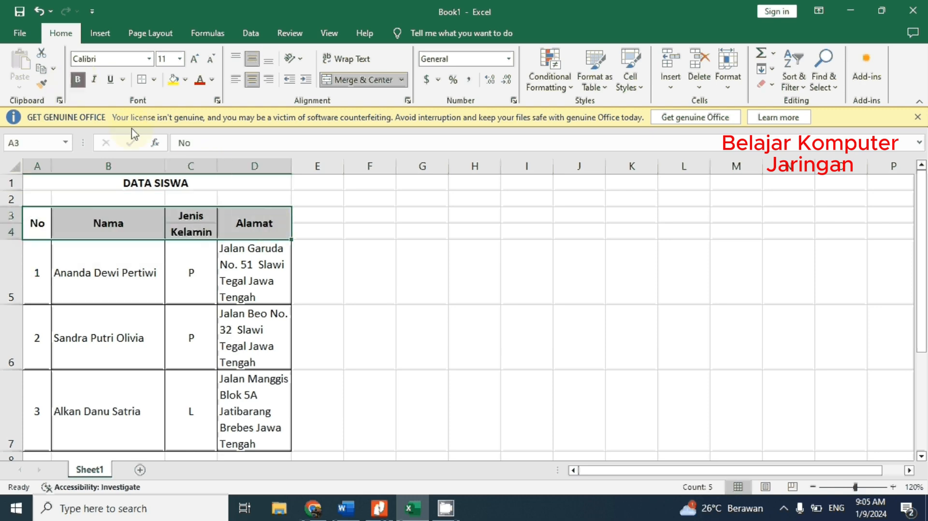
left_click(391, 330)
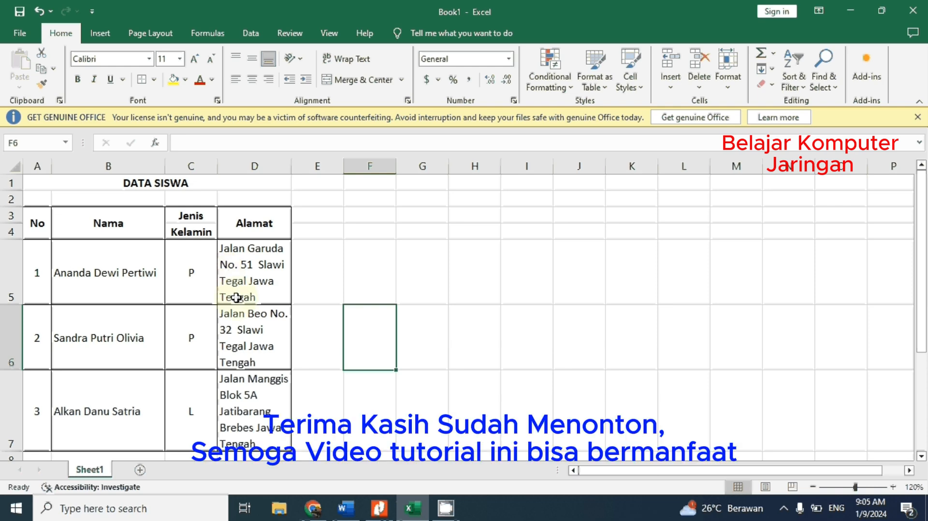
left_click(144, 185)
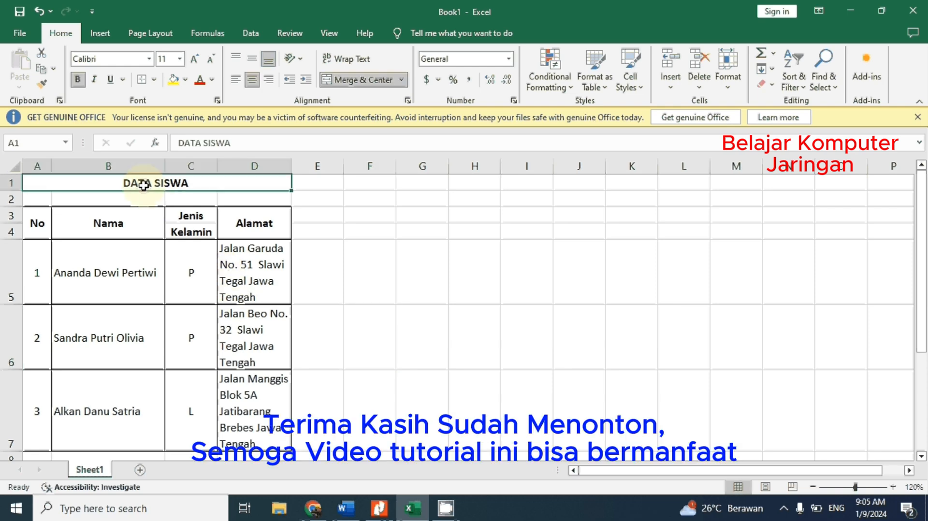
left_click(41, 231)
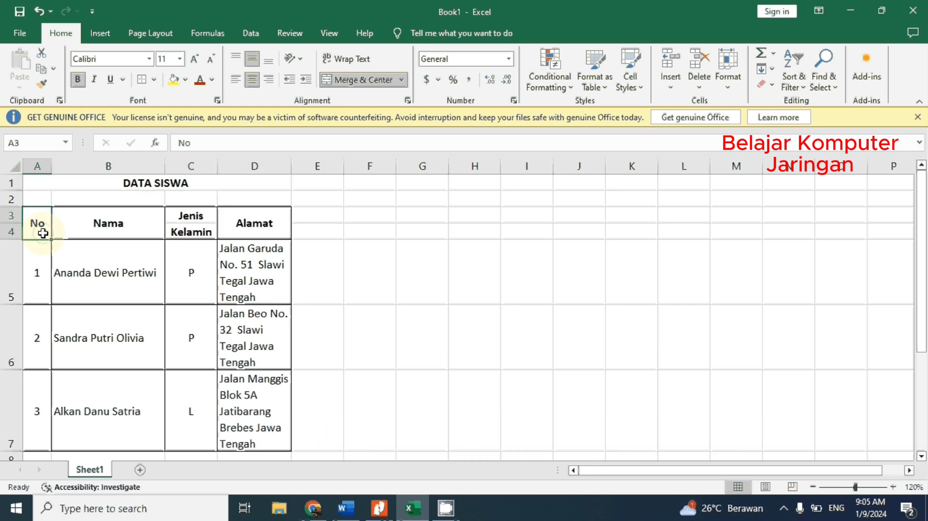
left_click(76, 238)
left_click(251, 232)
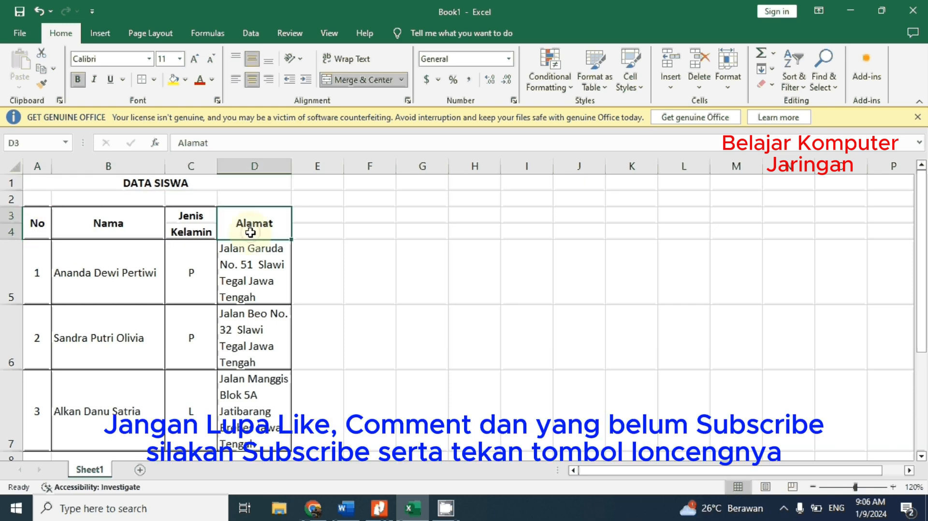
left_click(247, 273)
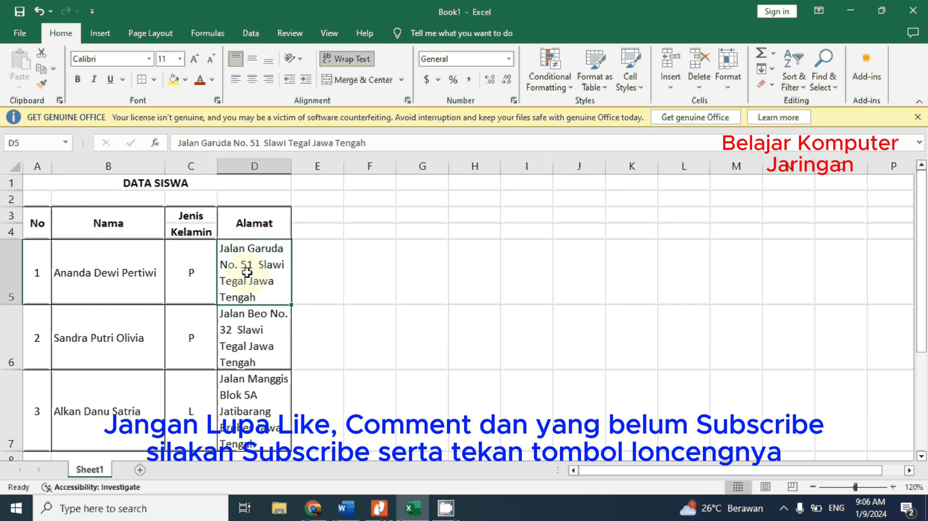